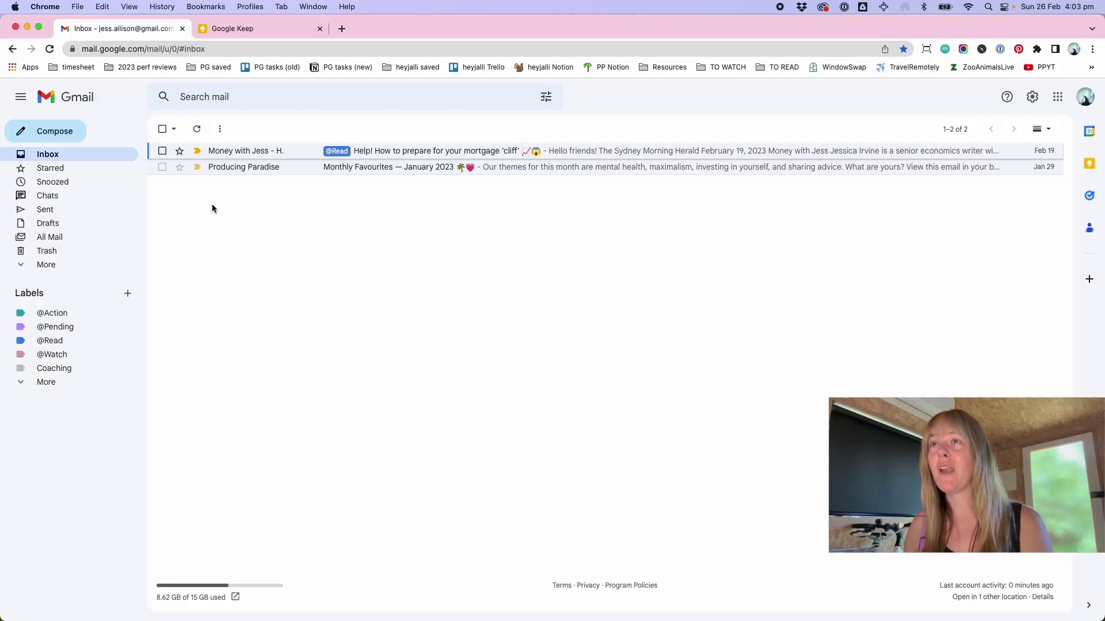
# Step: Snooze the 'Money with Jess' mortgage email until 1 March 2023 at 8:00 AM
pyautogui.click(162, 152)
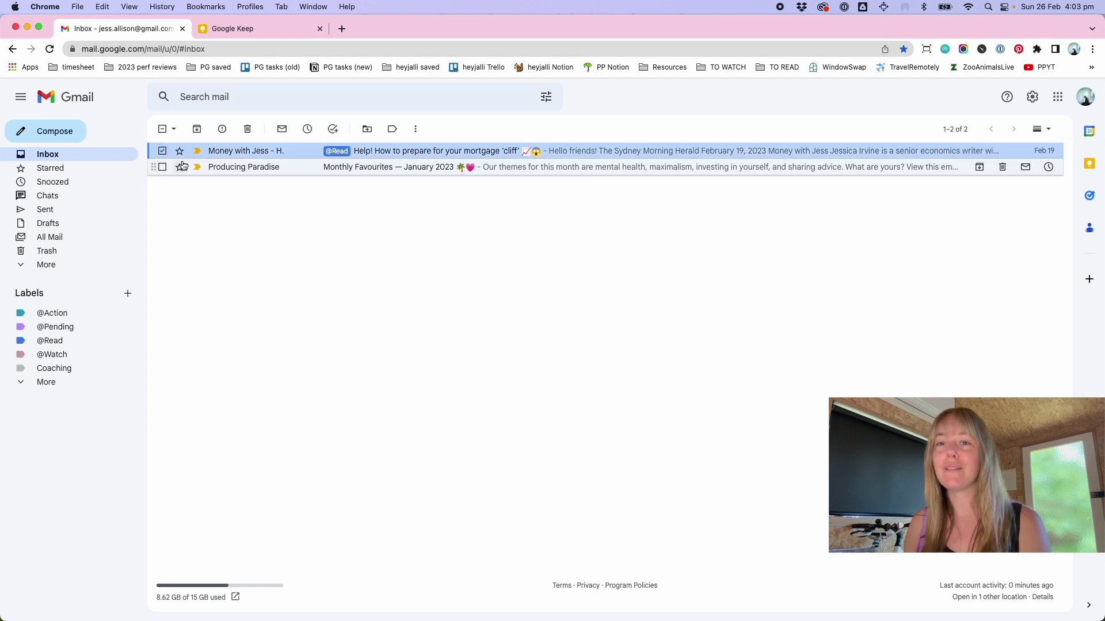
pyautogui.click(308, 130)
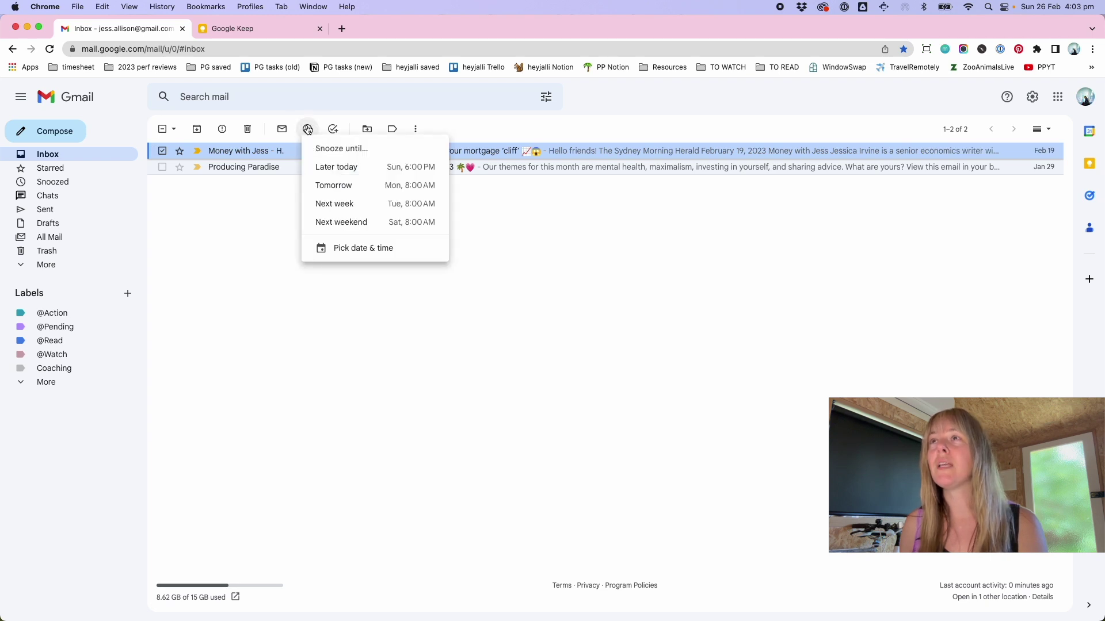
pyautogui.click(374, 247)
pyautogui.click(482, 397)
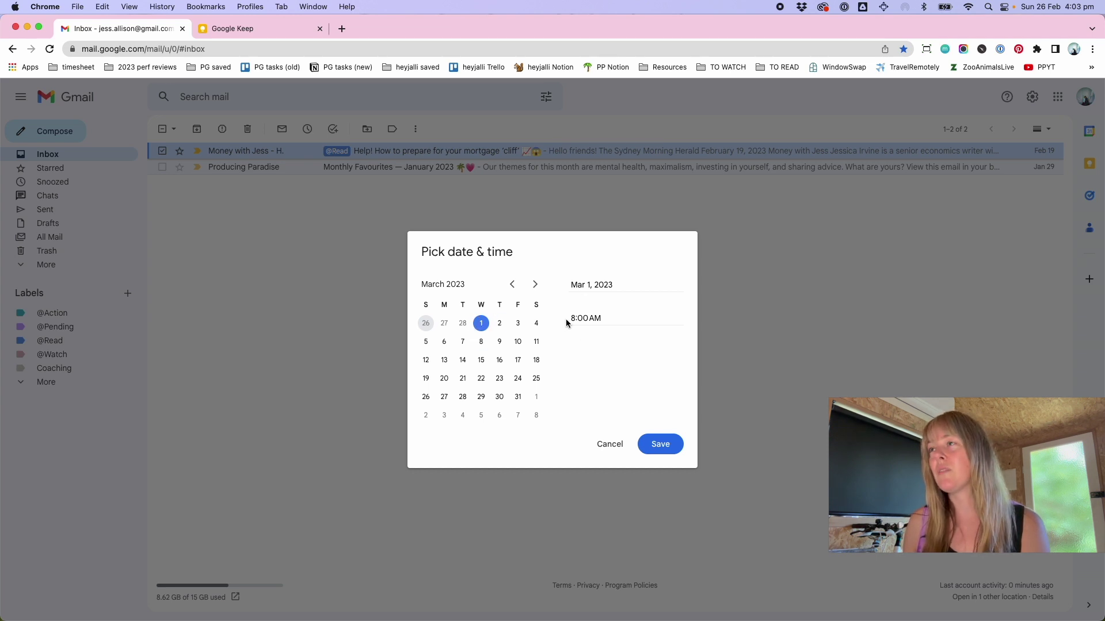
pyautogui.click(665, 450)
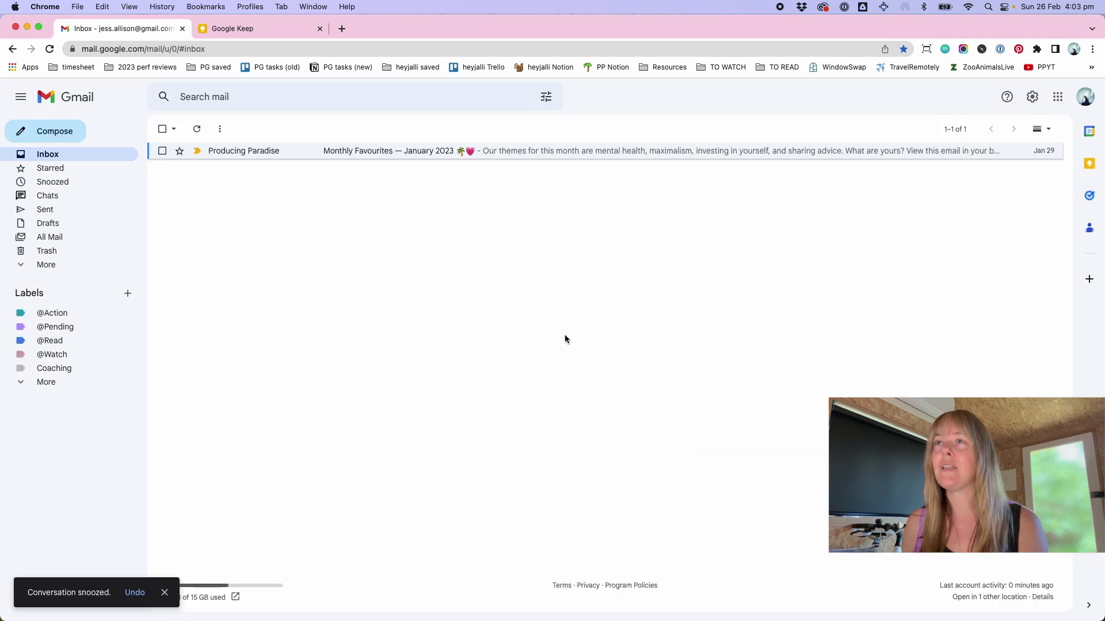
pyautogui.click(162, 151)
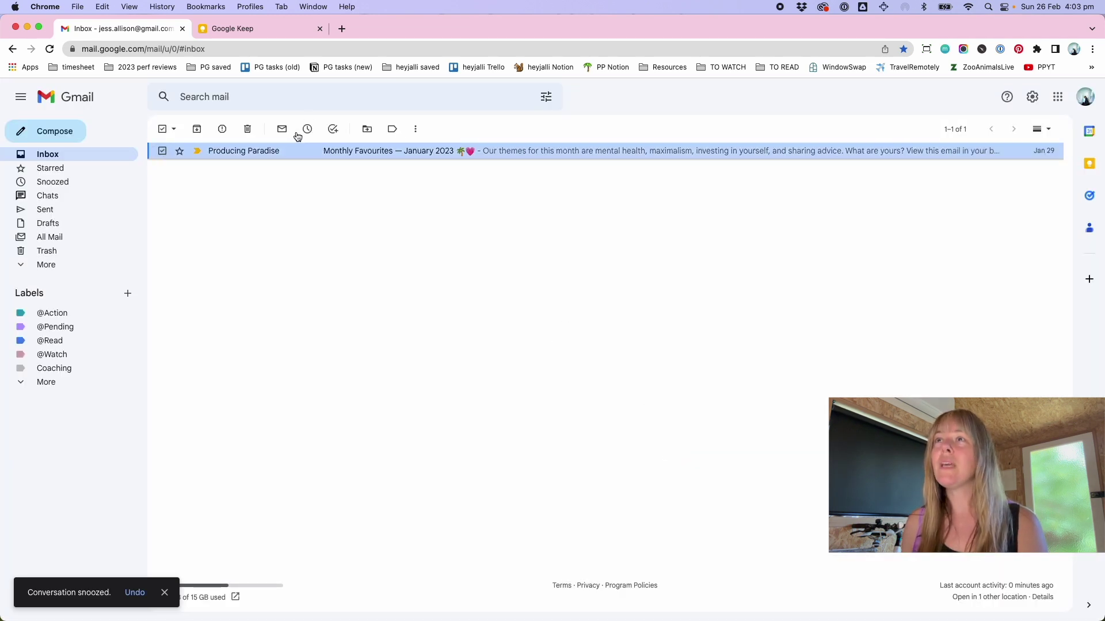
pyautogui.click(307, 129)
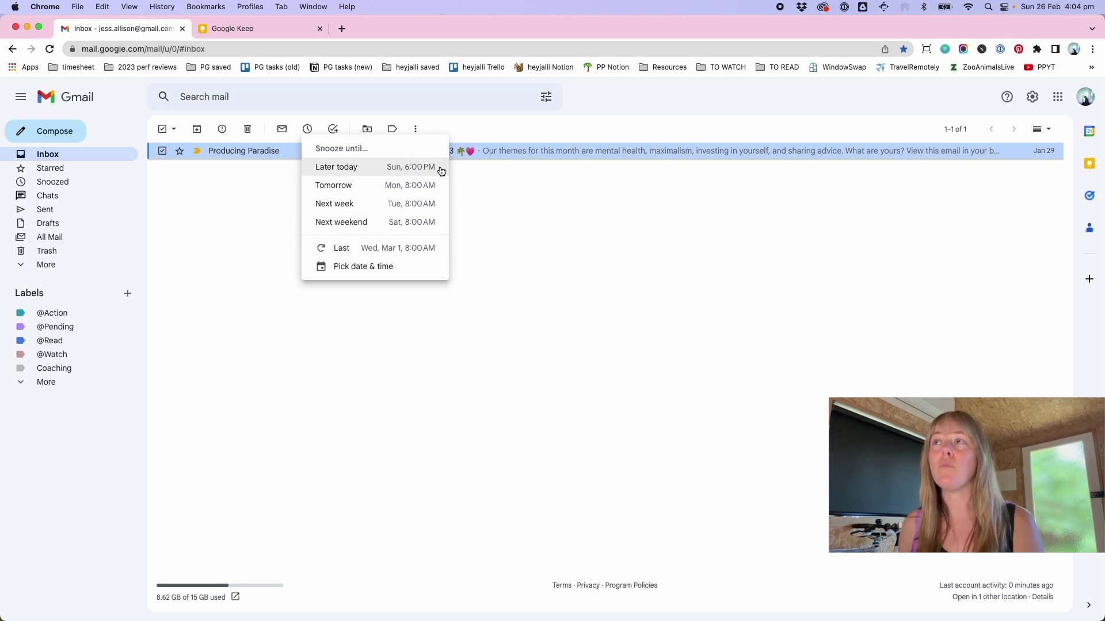
pyautogui.click(255, 216)
pyautogui.moveTo(162, 151)
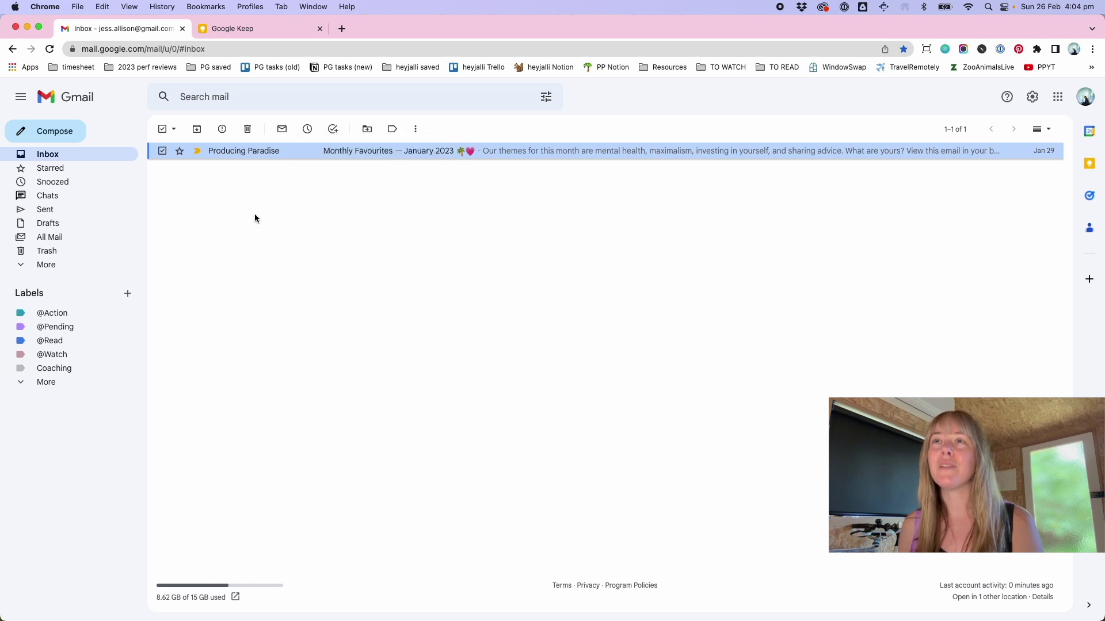
pyautogui.click(163, 151)
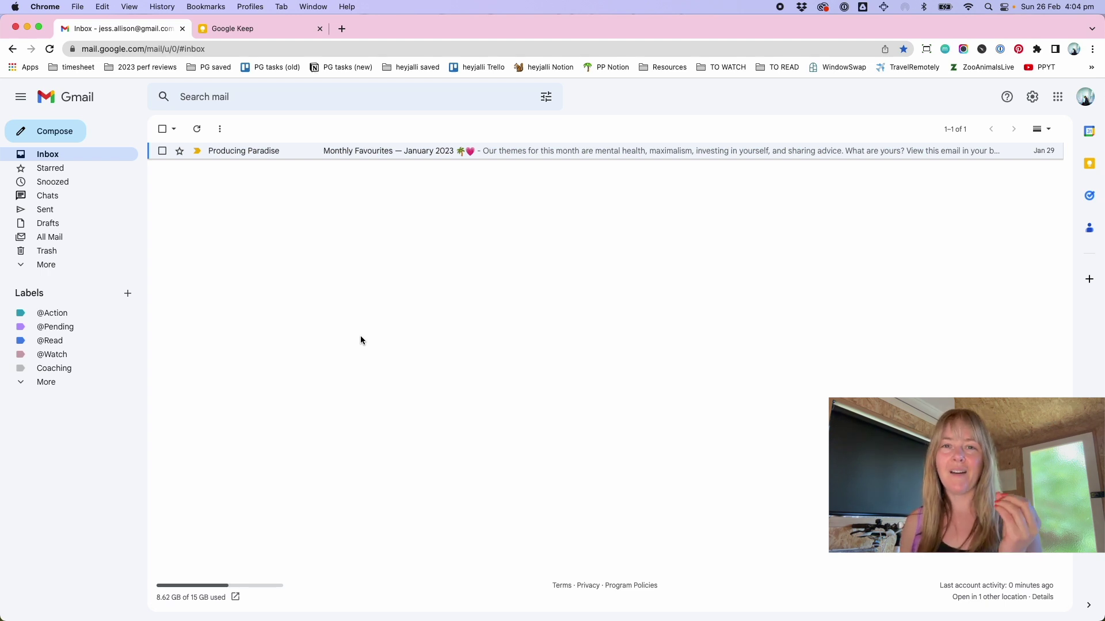
pyautogui.click(259, 28)
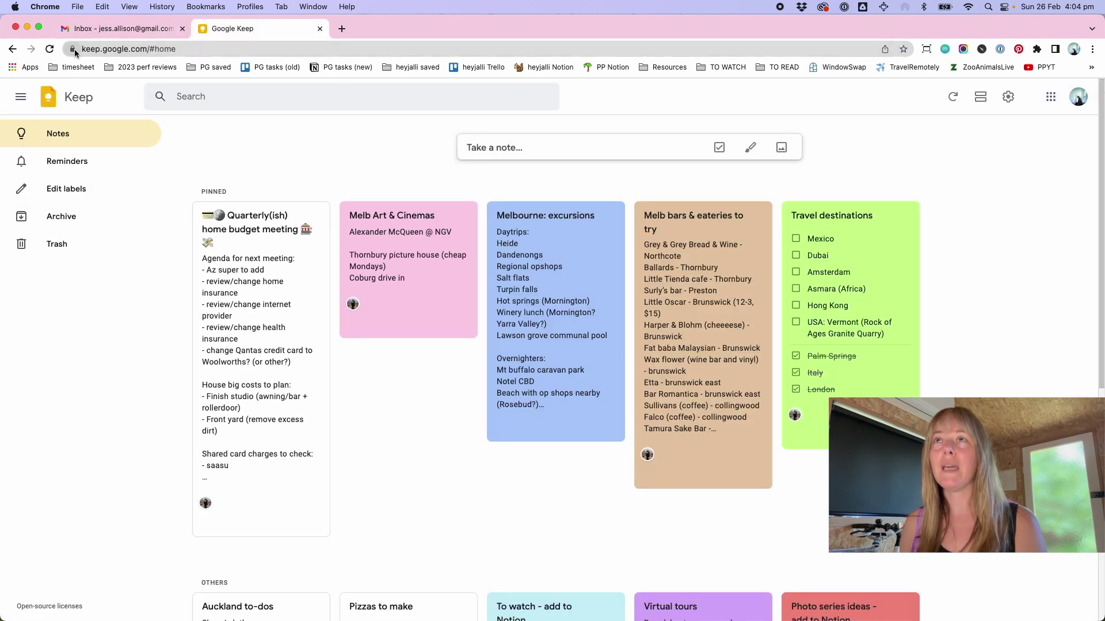
# Step: In Keep settings, set reminder defaults to 7:00 AM morning and 5:30 PM evening
pyautogui.click(1008, 97)
pyautogui.click(1017, 119)
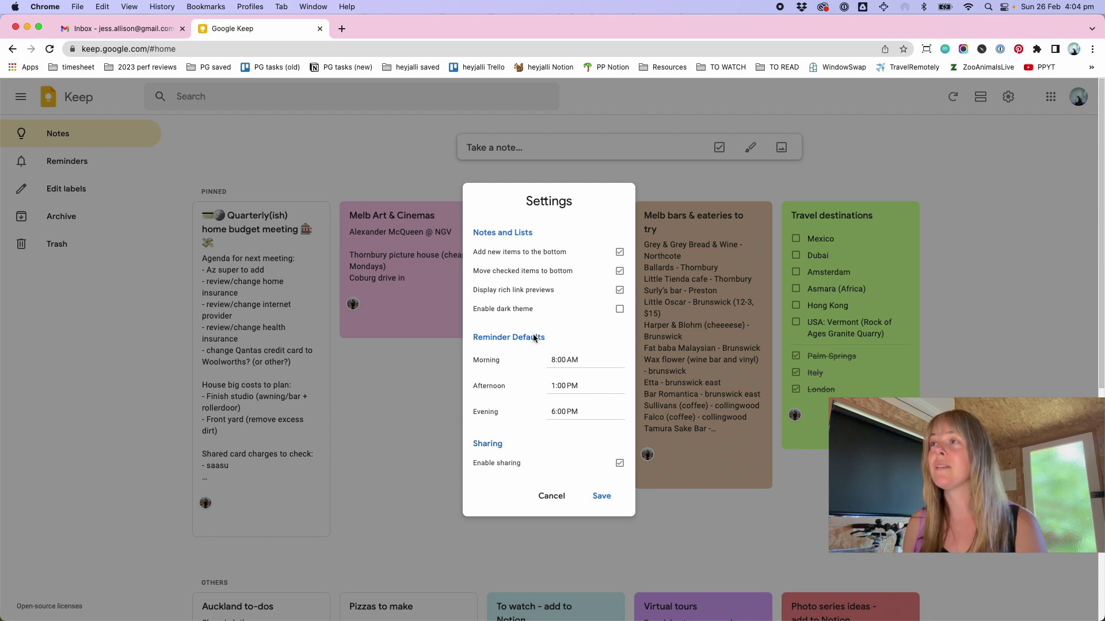
pyautogui.click(553, 360)
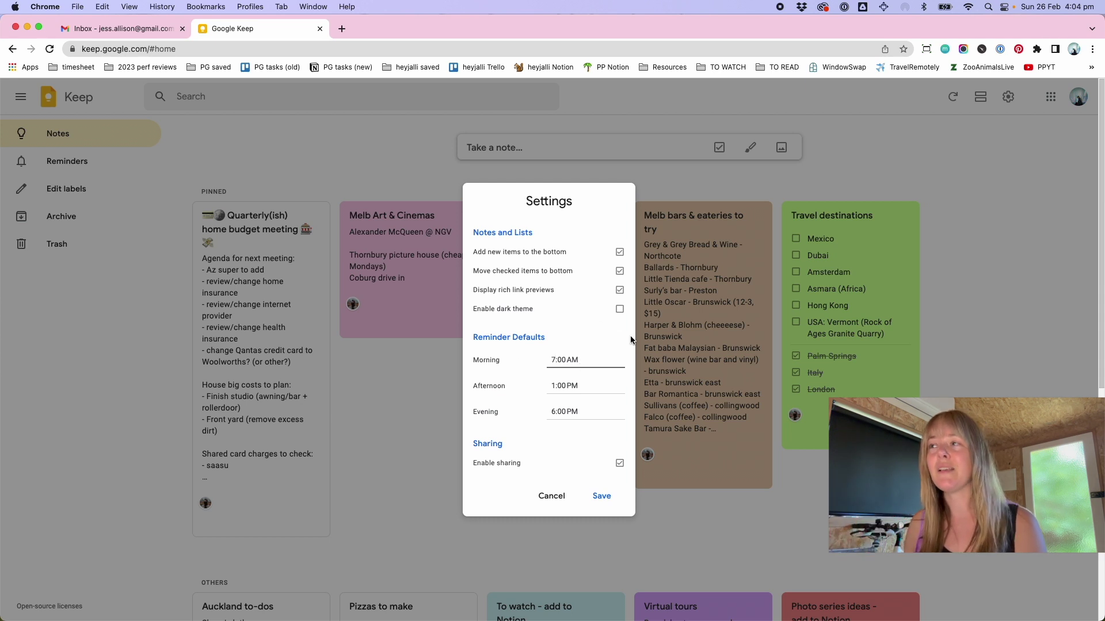
pyautogui.click(602, 387)
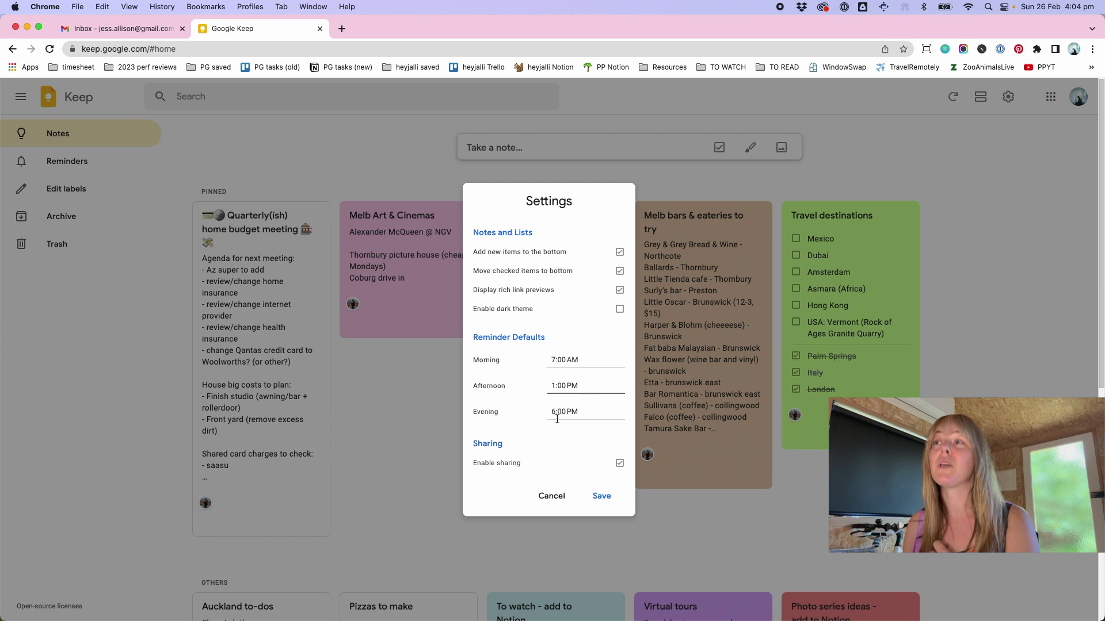
pyautogui.click(590, 409)
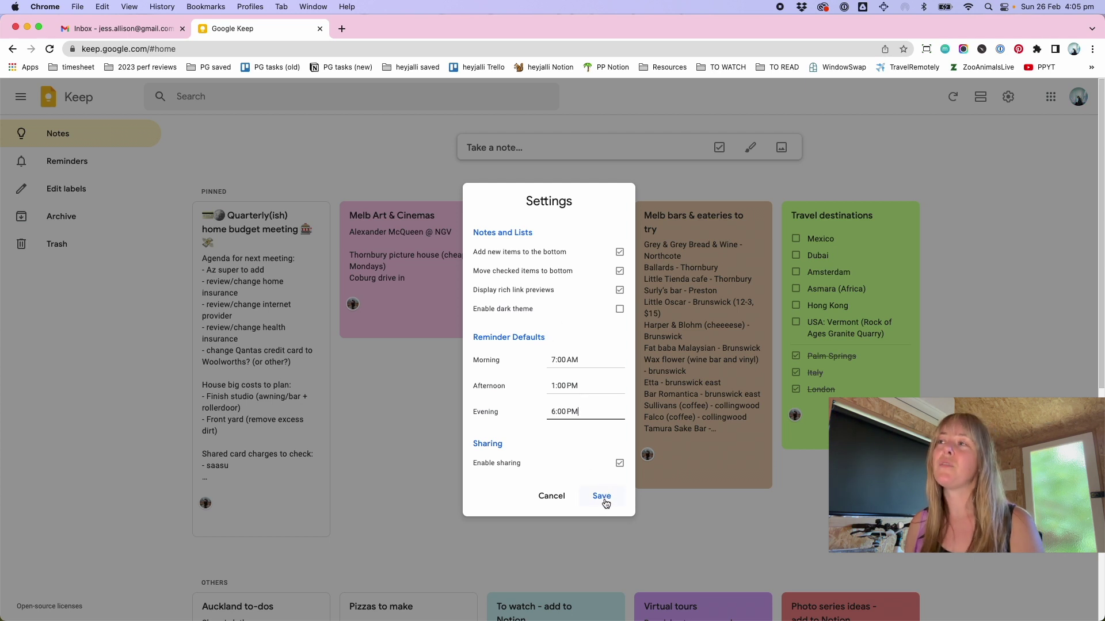
pyautogui.press('super+a')
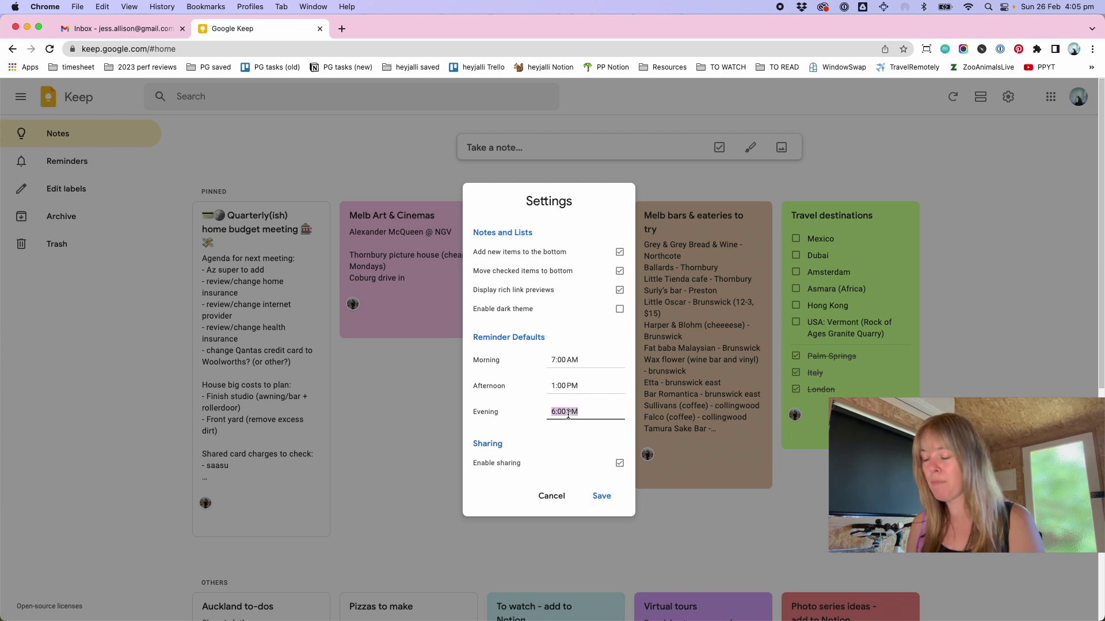
pyautogui.write('5:30')
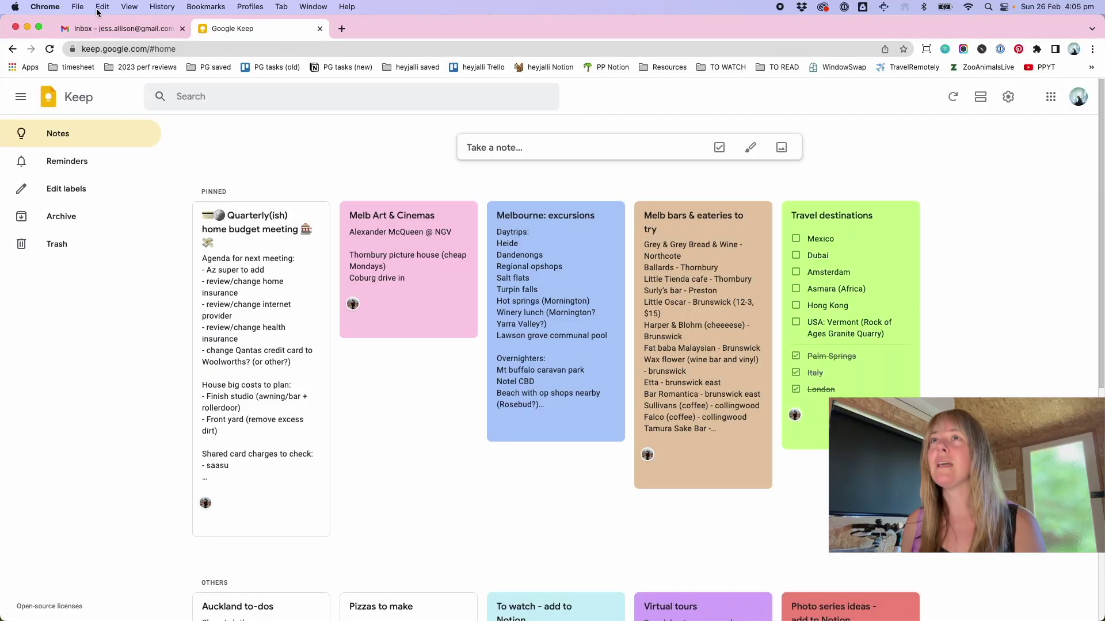
# Step: Reload Gmail, then snooze the Producing Paradise email to 1 March at 7:00 AM
pyautogui.click(118, 28)
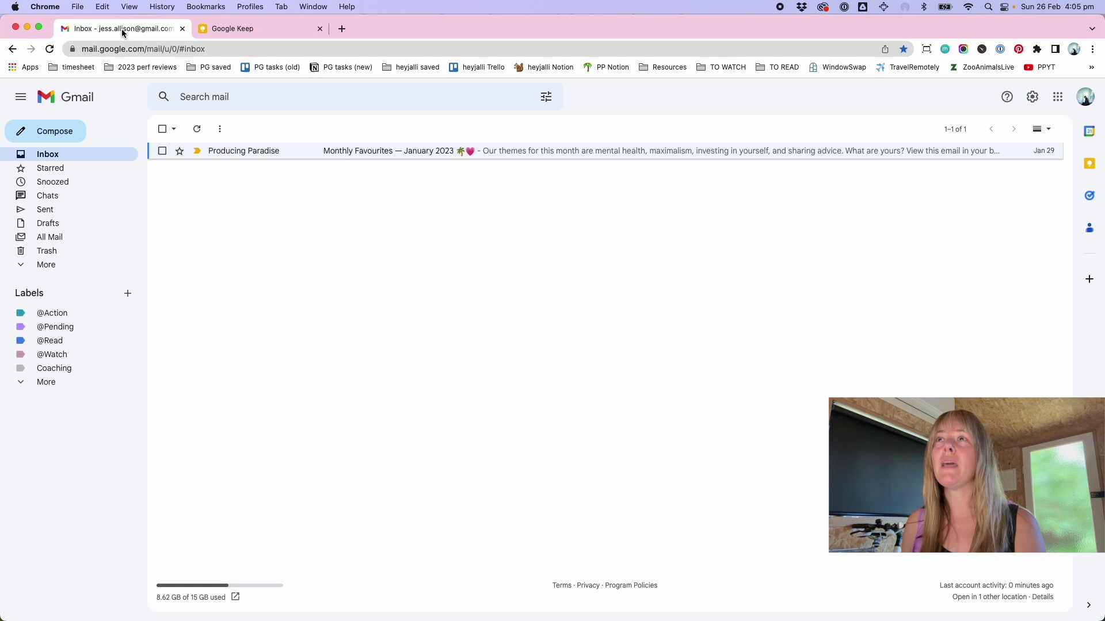
pyautogui.click(51, 50)
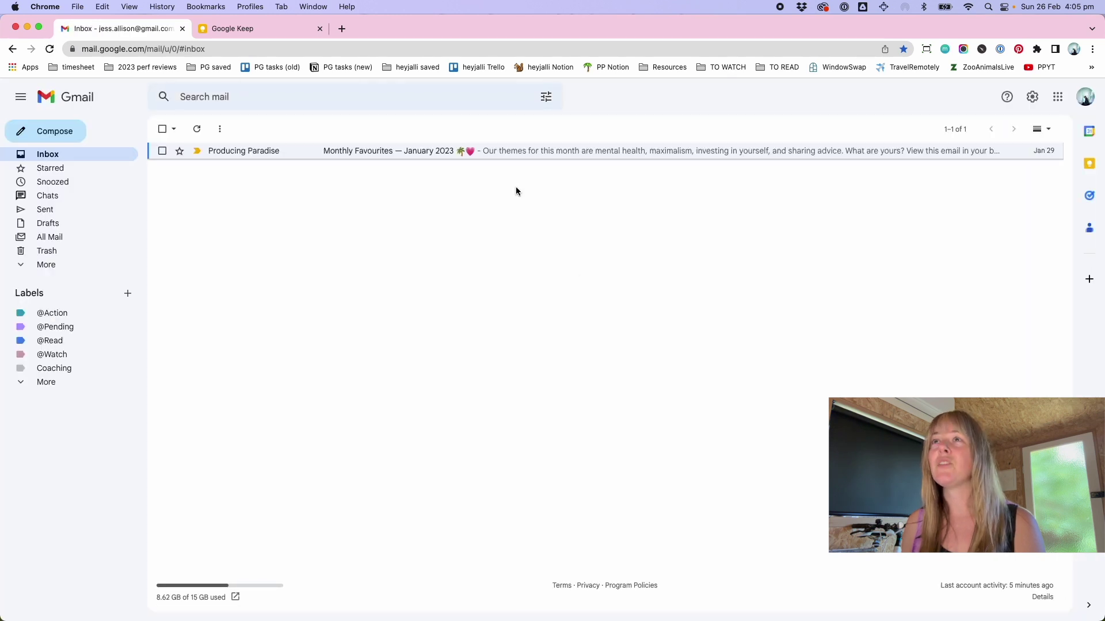
pyautogui.click(162, 151)
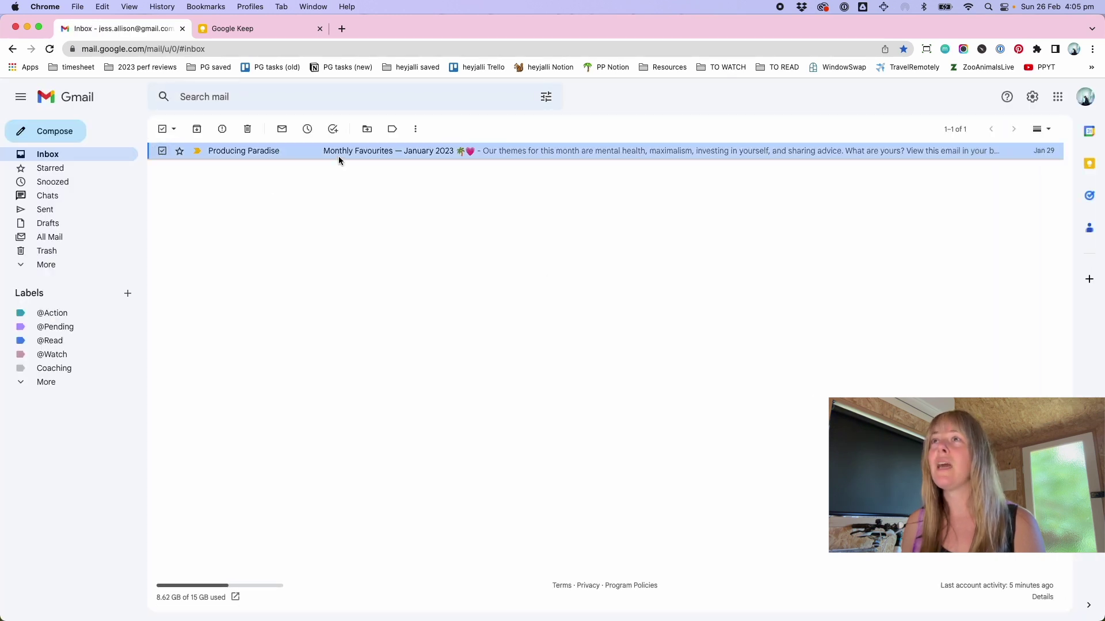
pyautogui.click(311, 136)
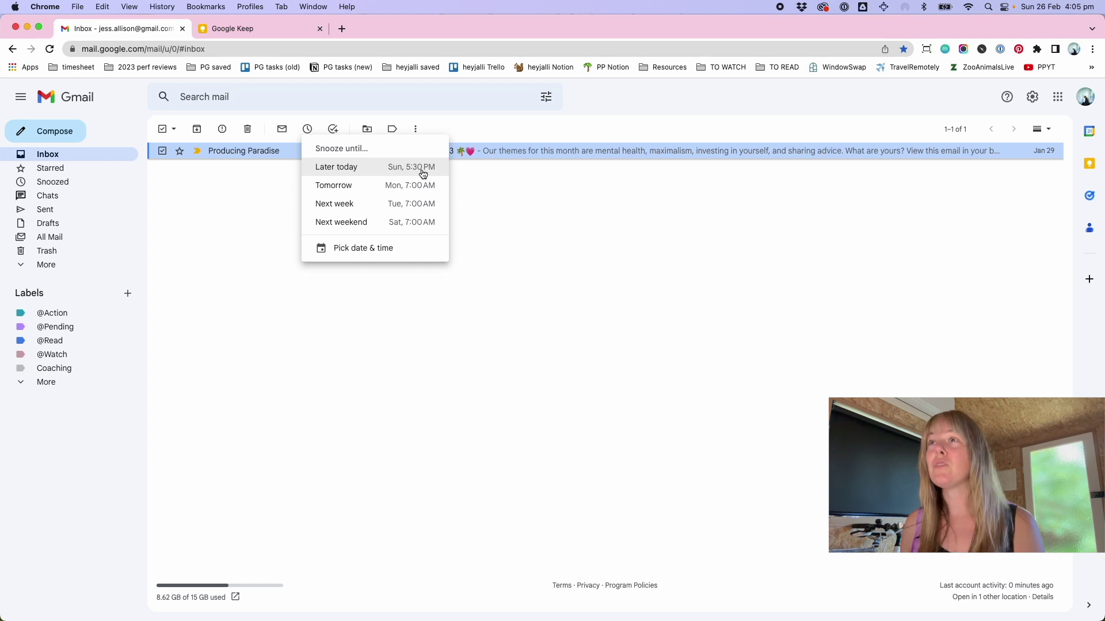
pyautogui.click(374, 248)
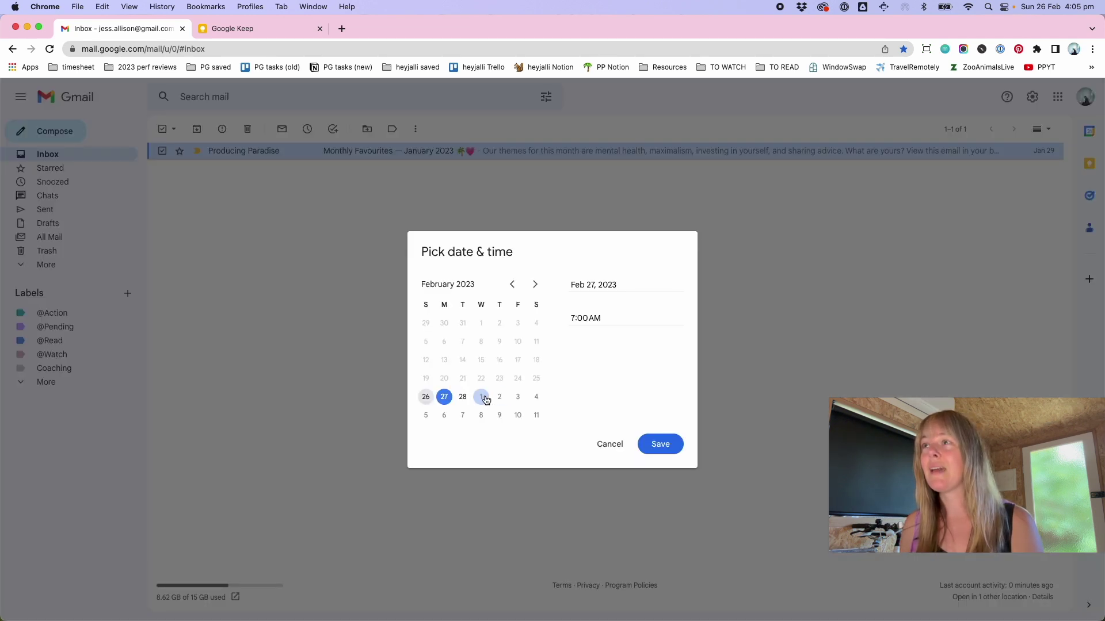
pyautogui.click(481, 396)
pyautogui.click(662, 443)
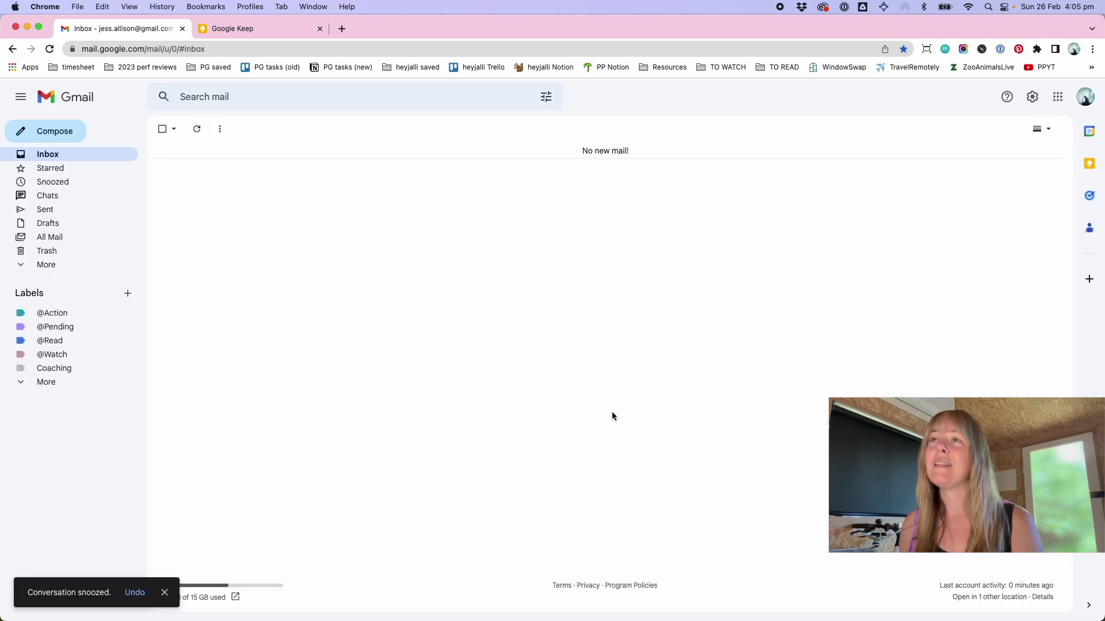